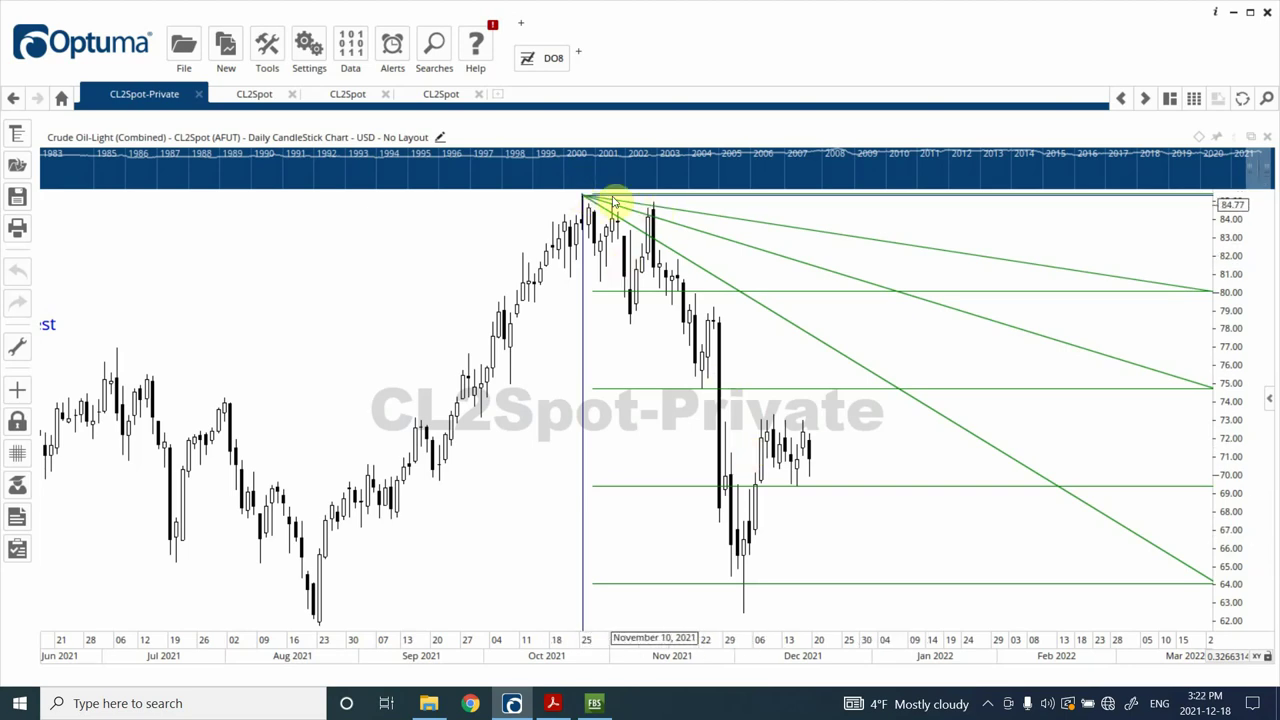
- Switch to the MetaTrader XTIUSD chart and examine the US crude wave count on the zoomed-in daily timeframe
{"action": "left_click", "coordinate": [594, 705]}
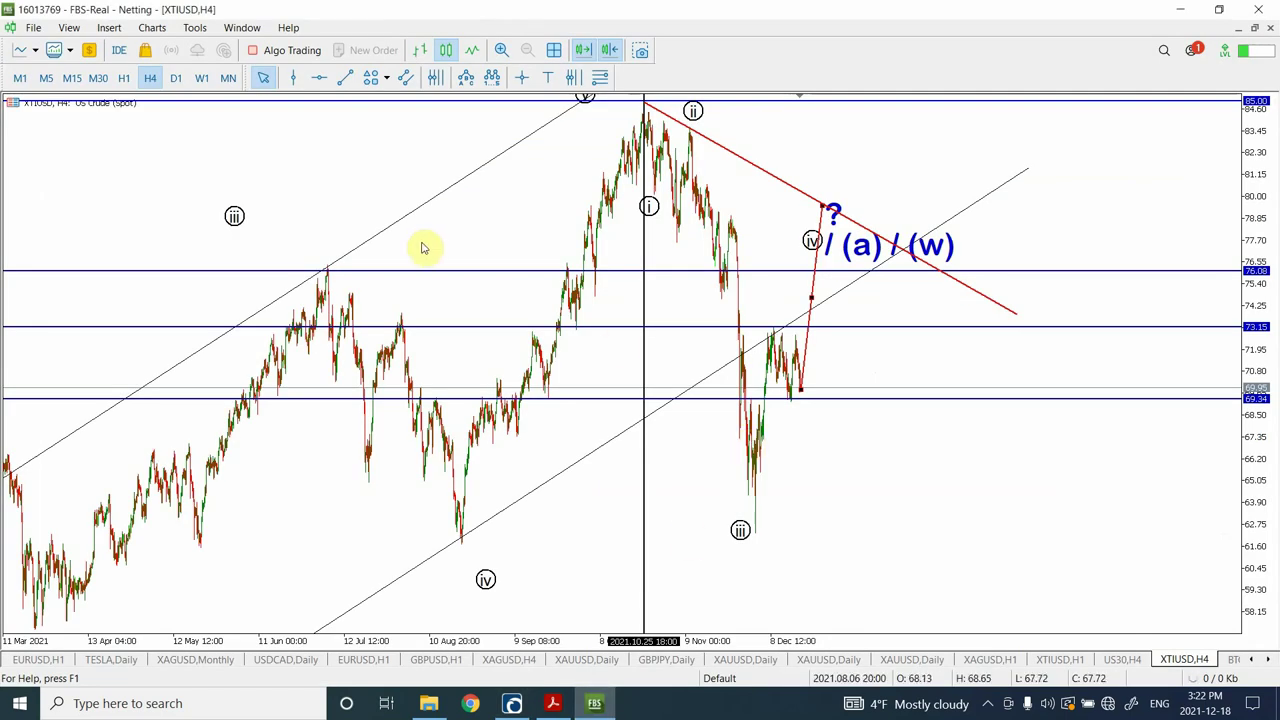
{"action": "left_click", "coordinate": [177, 78]}
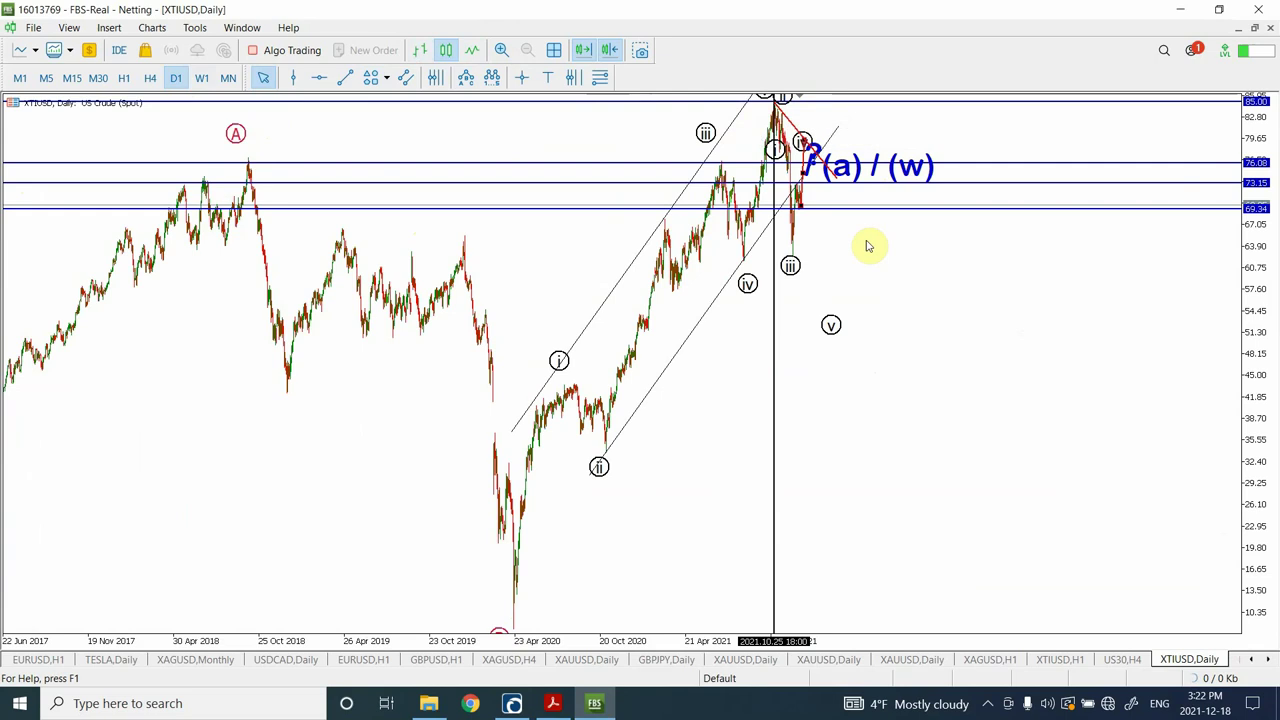
{"action": "left_click", "coordinate": [501, 50]}
{"action": "left_click", "coordinate": [501, 50]}
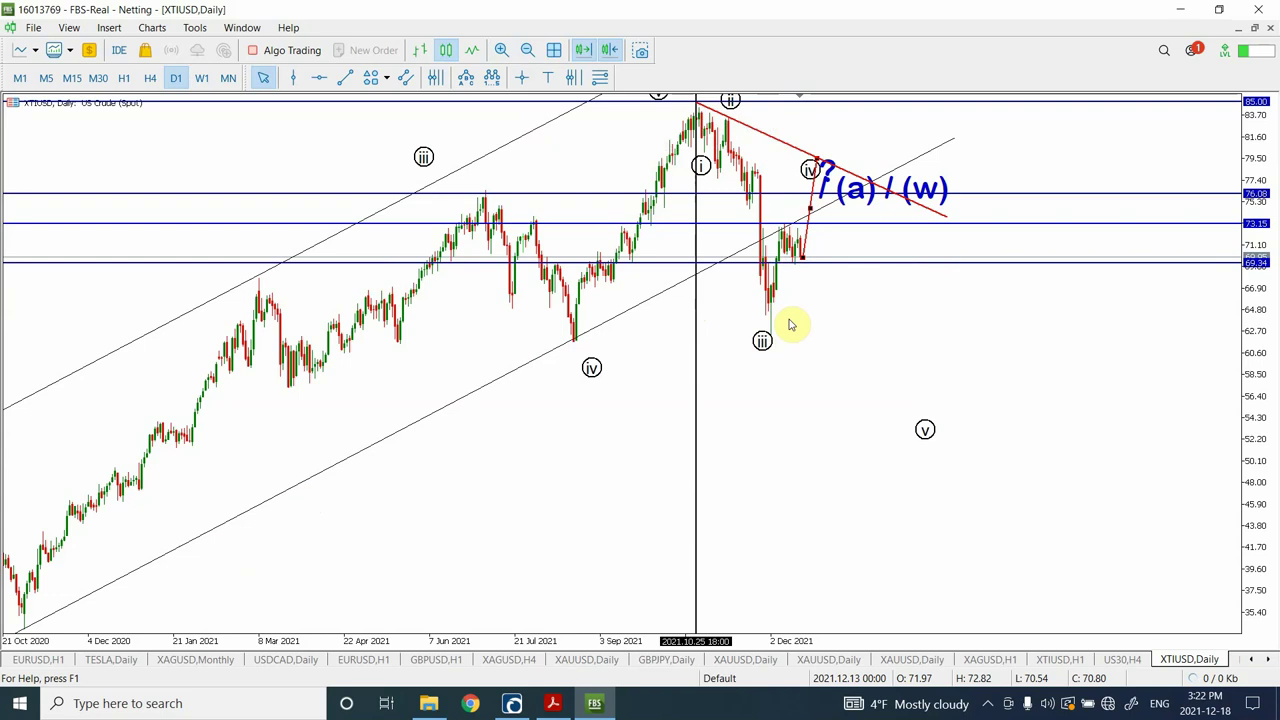
- Switch to Optuma and narrow the daily Crude Oil-Light chart's visible range to 129 bars
{"action": "left_click", "coordinate": [511, 706]}
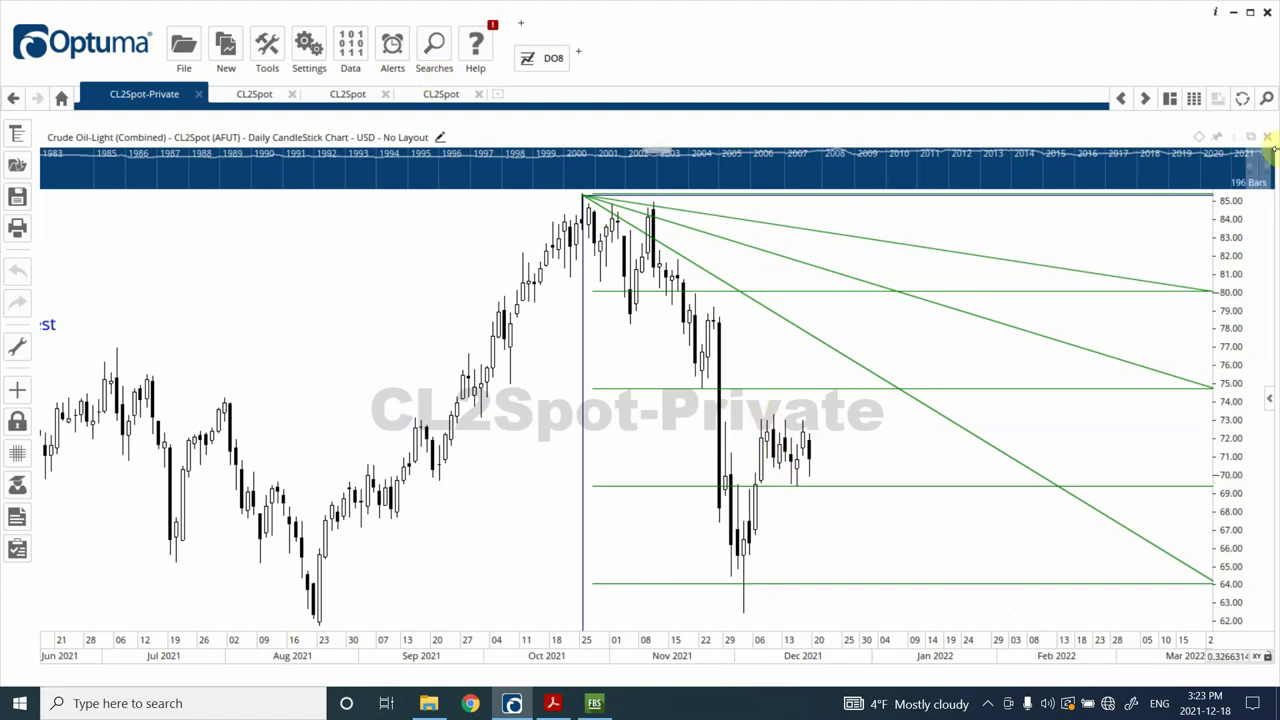
{"action": "left_click_drag", "start_coordinate": [1250, 167], "coordinate": [1258, 167]}
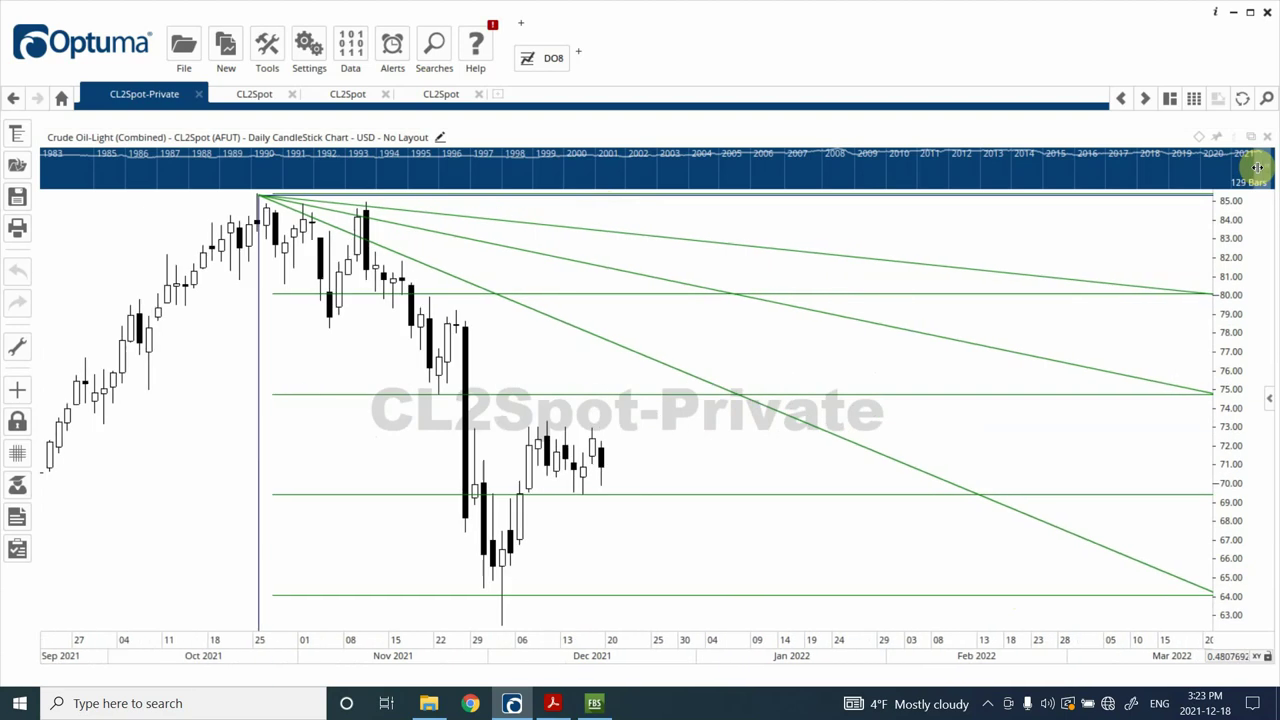
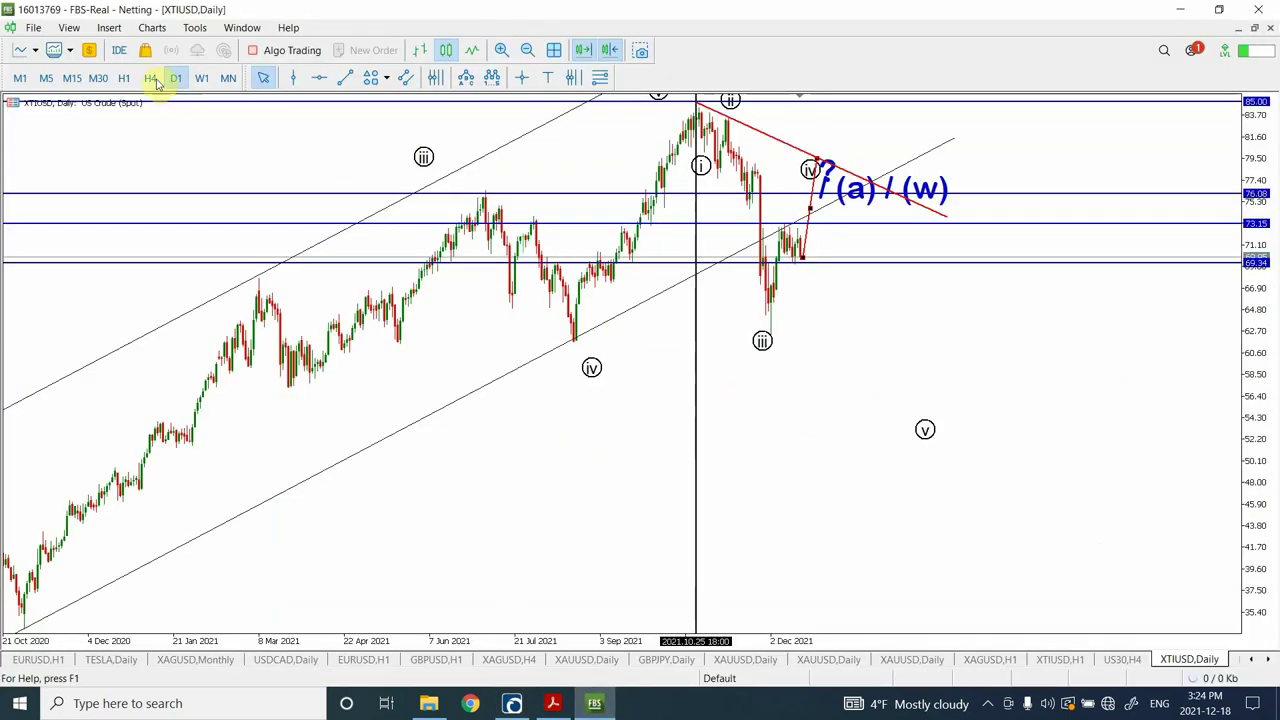
- Show XTIUSD on the H1 timeframe and shorten the rising red projection line so it ends at the 73.15 level
{"action": "left_click", "coordinate": [155, 79]}
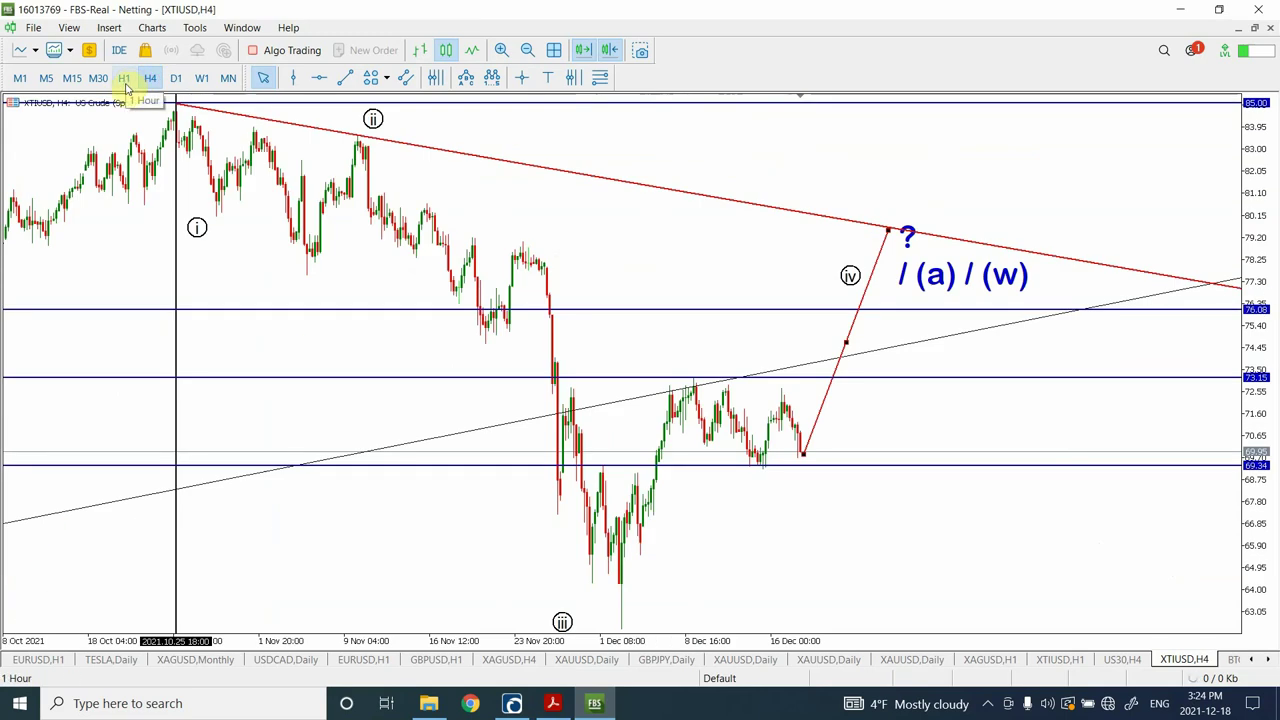
{"action": "left_click", "coordinate": [124, 79]}
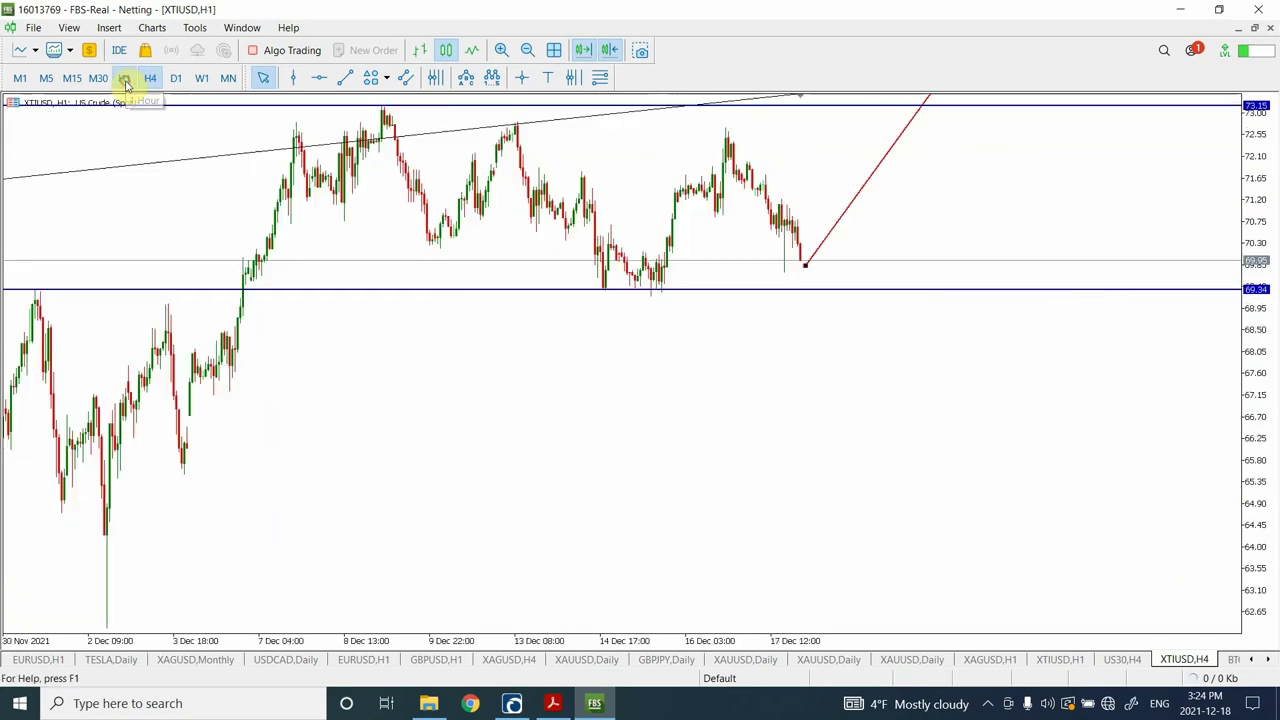
{"action": "left_click", "coordinate": [527, 52]}
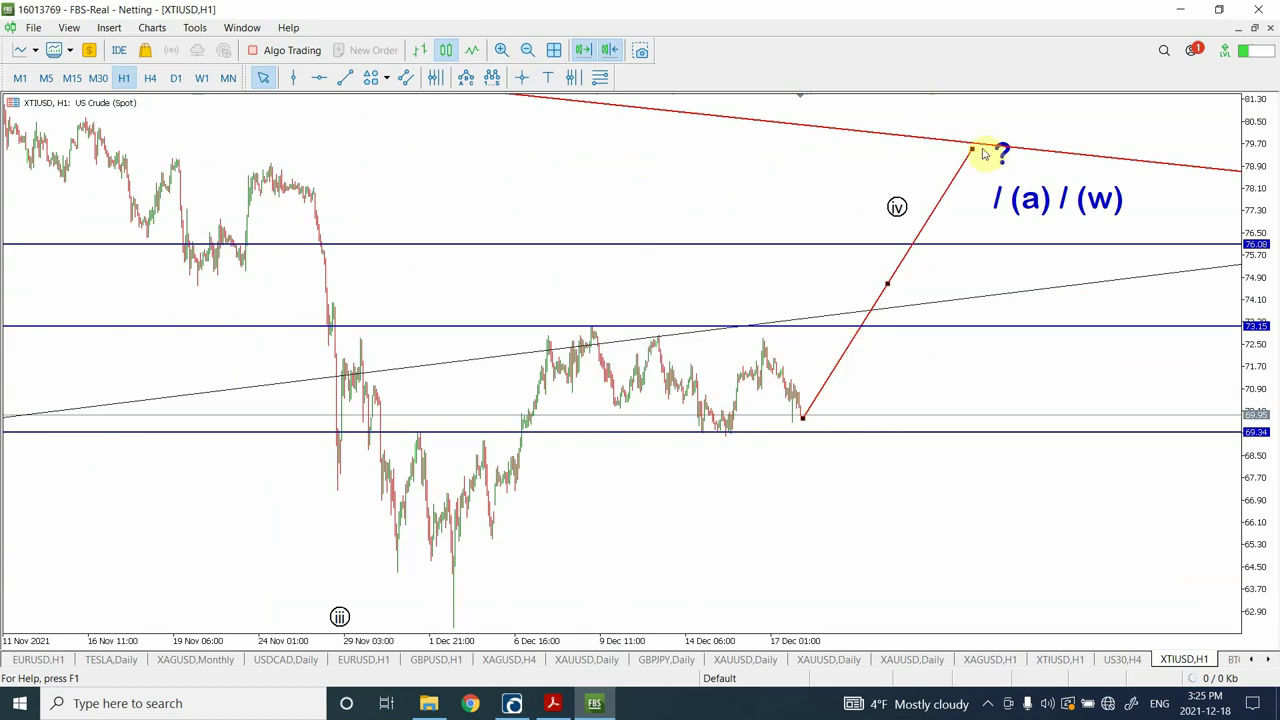
{"action": "left_click_drag", "start_coordinate": [961, 168], "coordinate": [851, 336]}
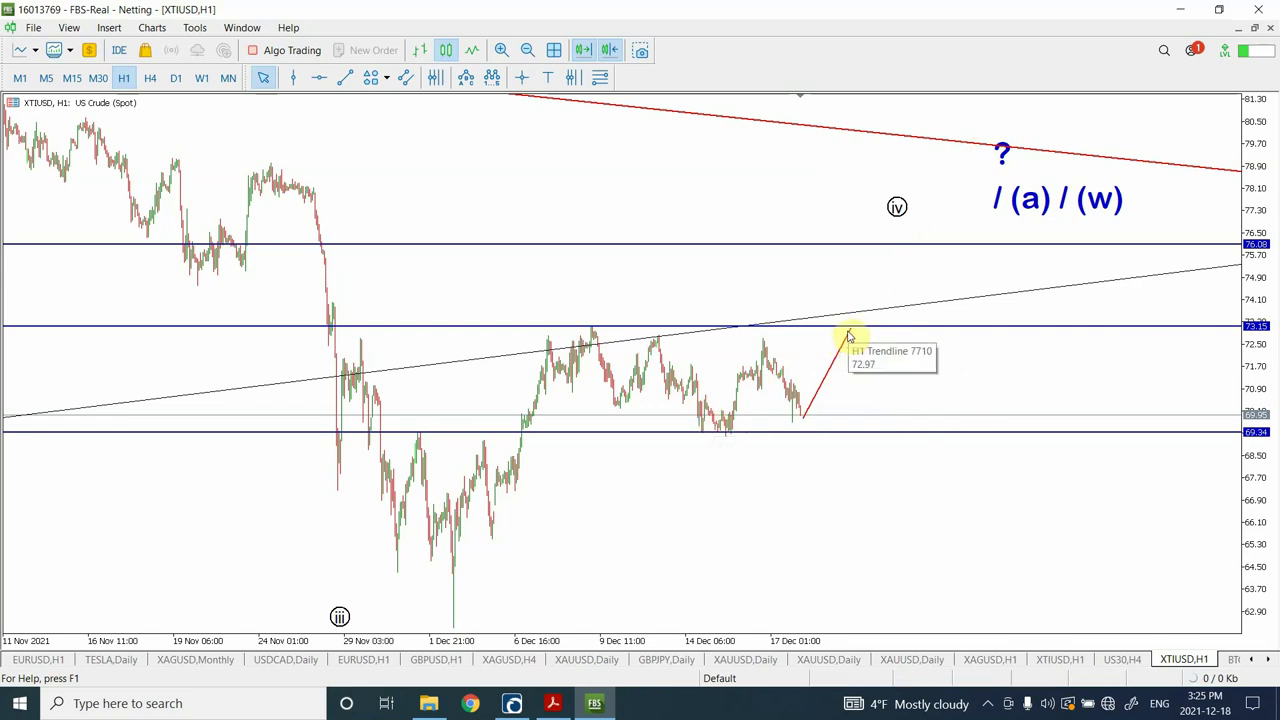
- Draw a steep falling trendline from the projection line's upper end near 73.15 down to about 63.5
{"action": "left_click", "coordinate": [345, 79]}
{"action": "left_click_drag", "start_coordinate": [853, 330], "coordinate": [917, 598]}
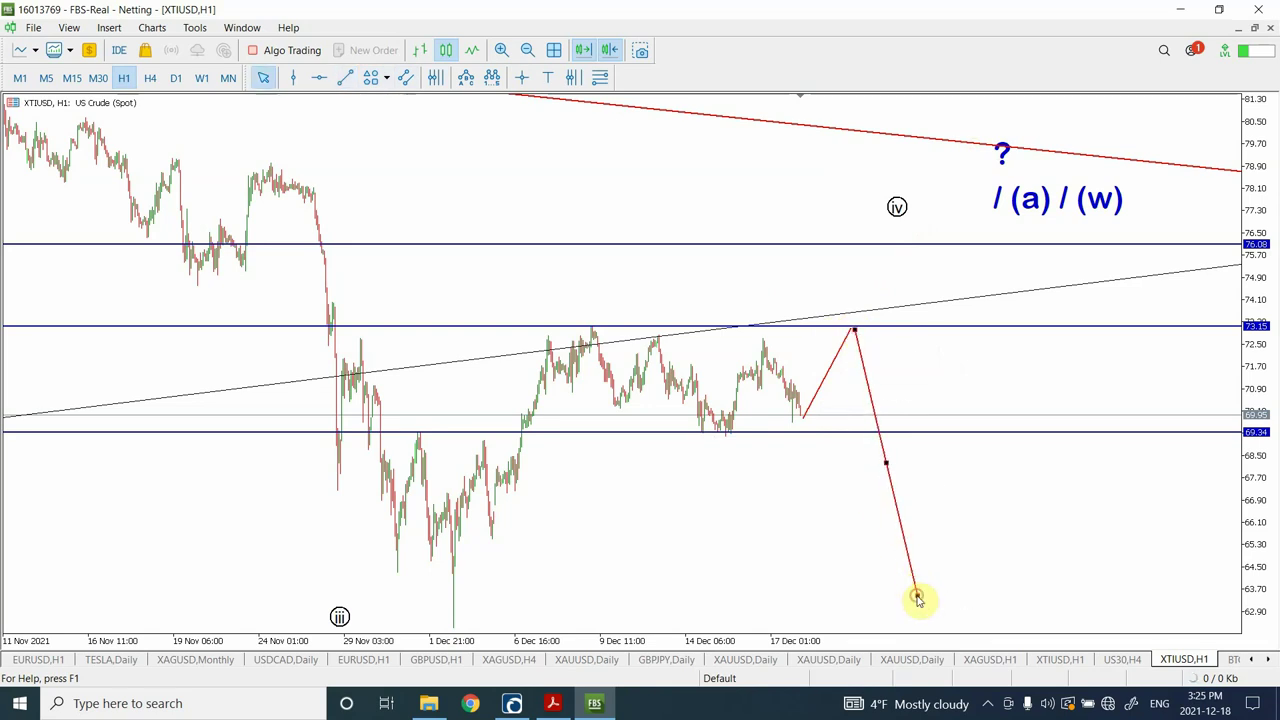
{"action": "left_click", "coordinate": [898, 481]}
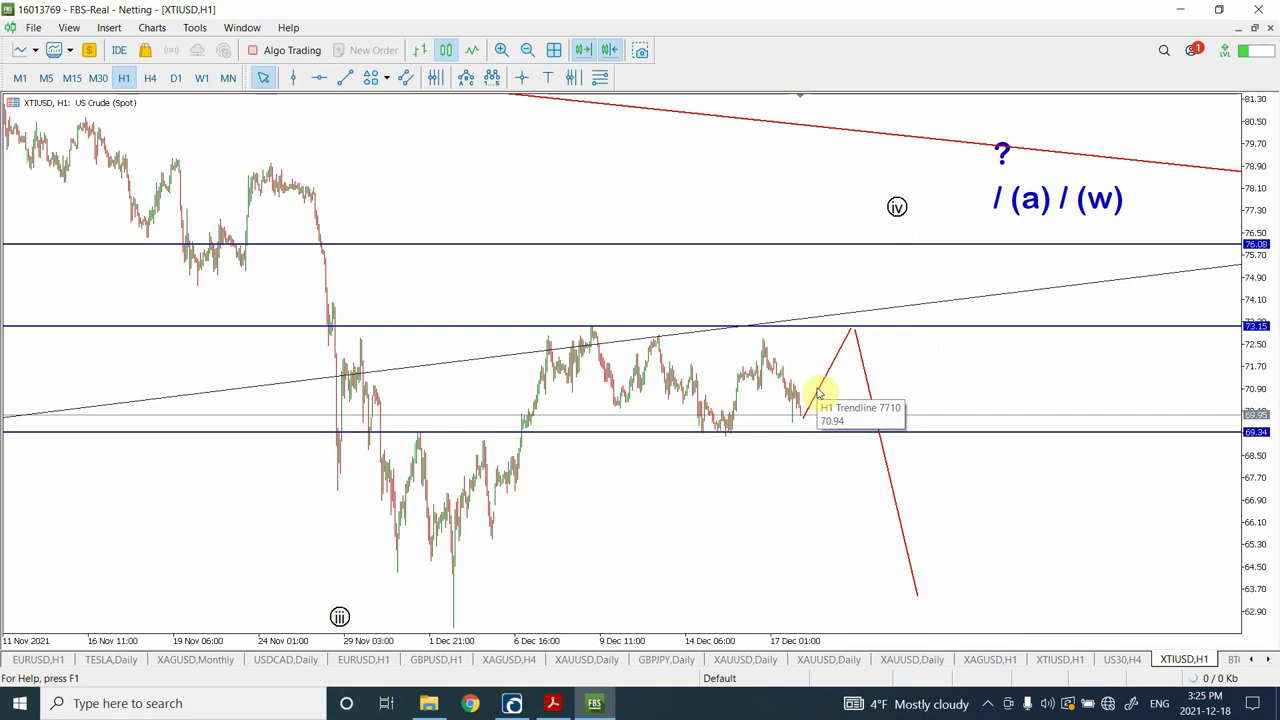
- Extend the rising red projection line to the 76.08 level and on up to the descending red trendline near 80
{"action": "double_click", "coordinate": [819, 389]}
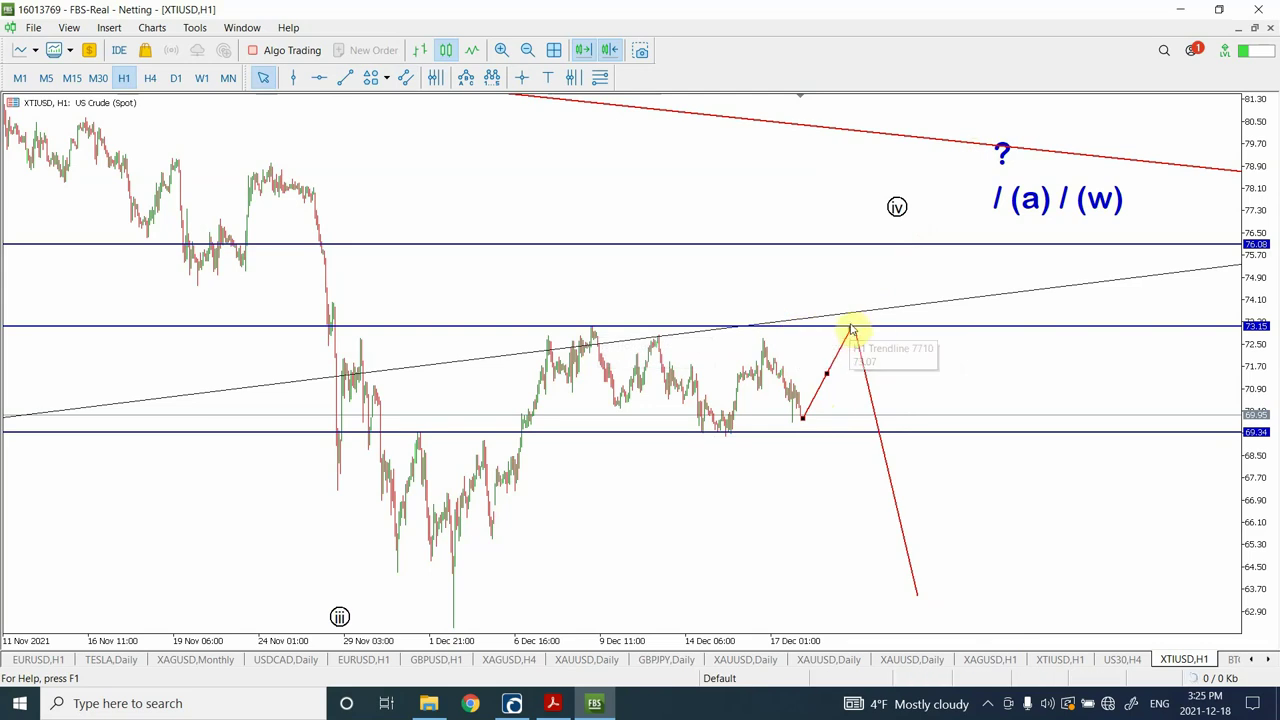
{"action": "left_click_drag", "start_coordinate": [850, 329], "coordinate": [887, 245]}
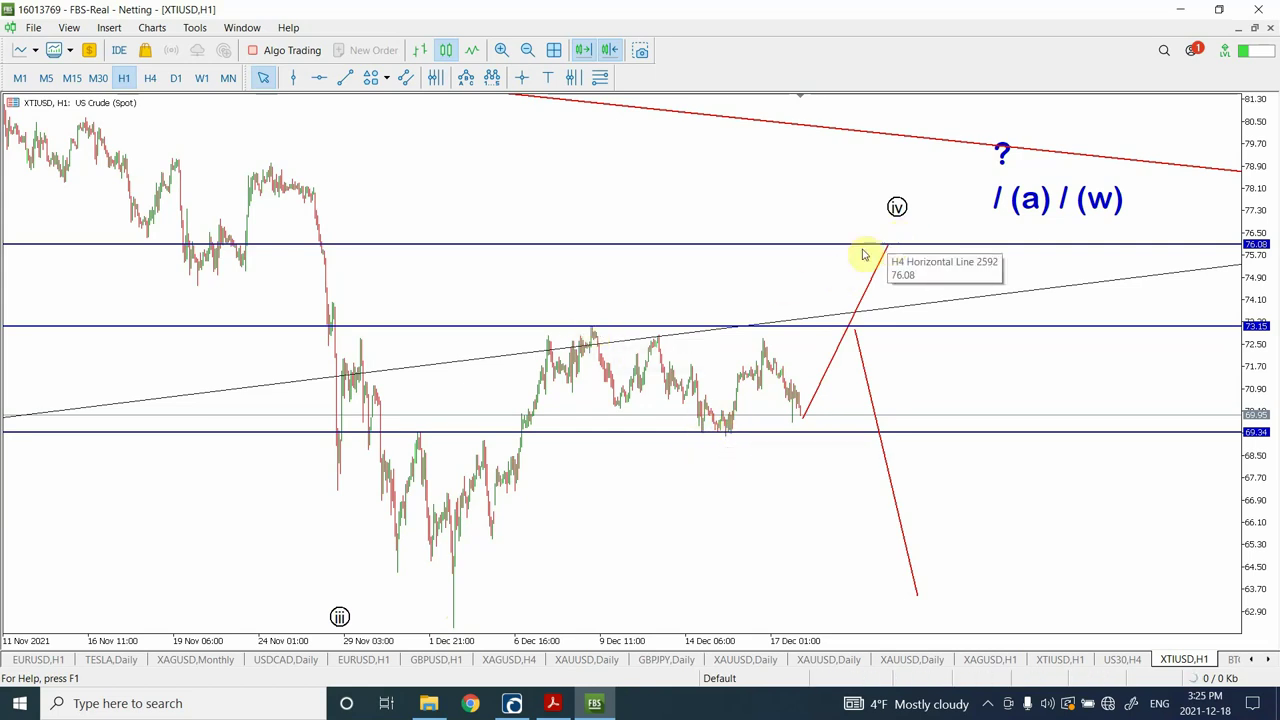
{"action": "left_click", "coordinate": [529, 52]}
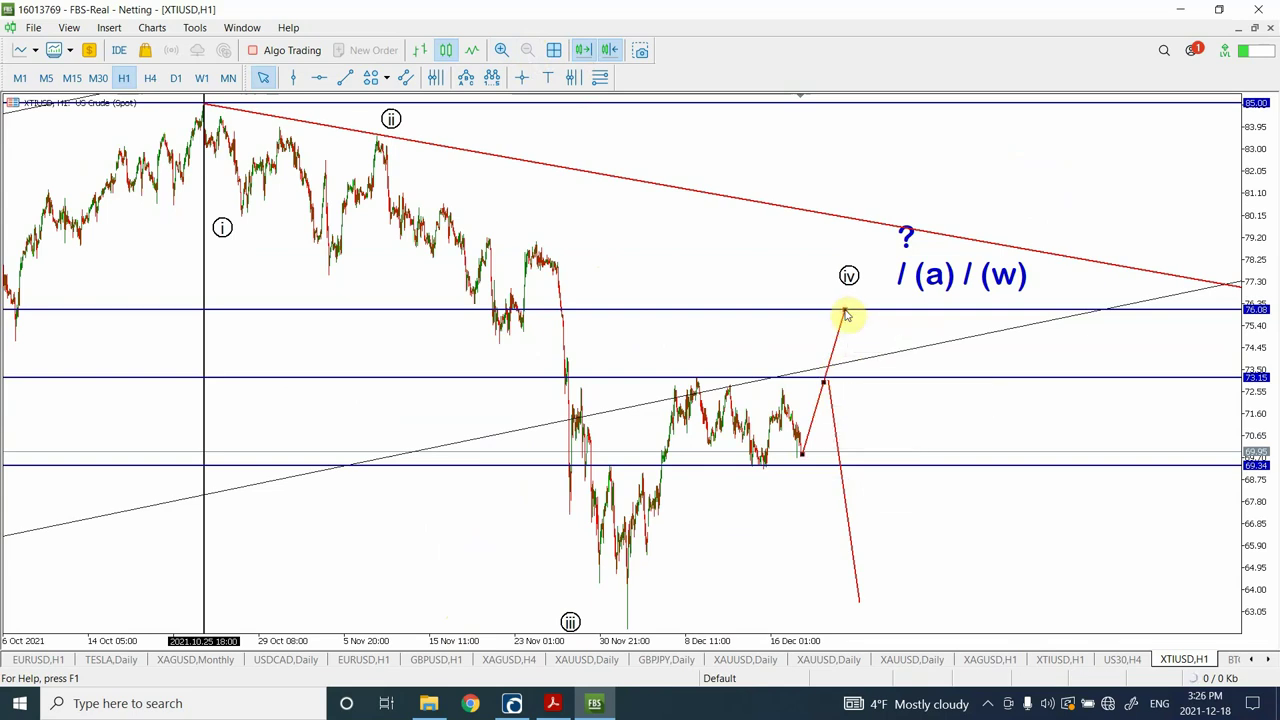
{"action": "left_click_drag", "start_coordinate": [845, 315], "coordinate": [867, 215]}
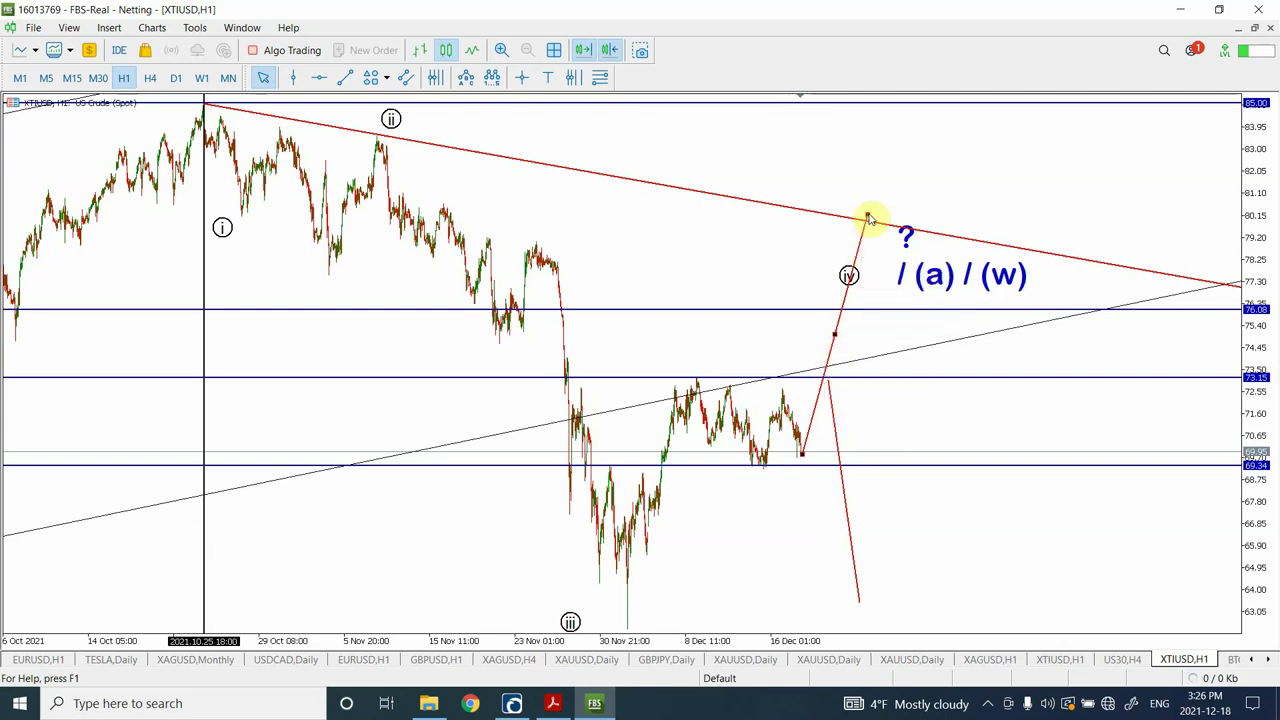
{"action": "left_click_drag", "start_coordinate": [867, 216], "coordinate": [860, 224]}
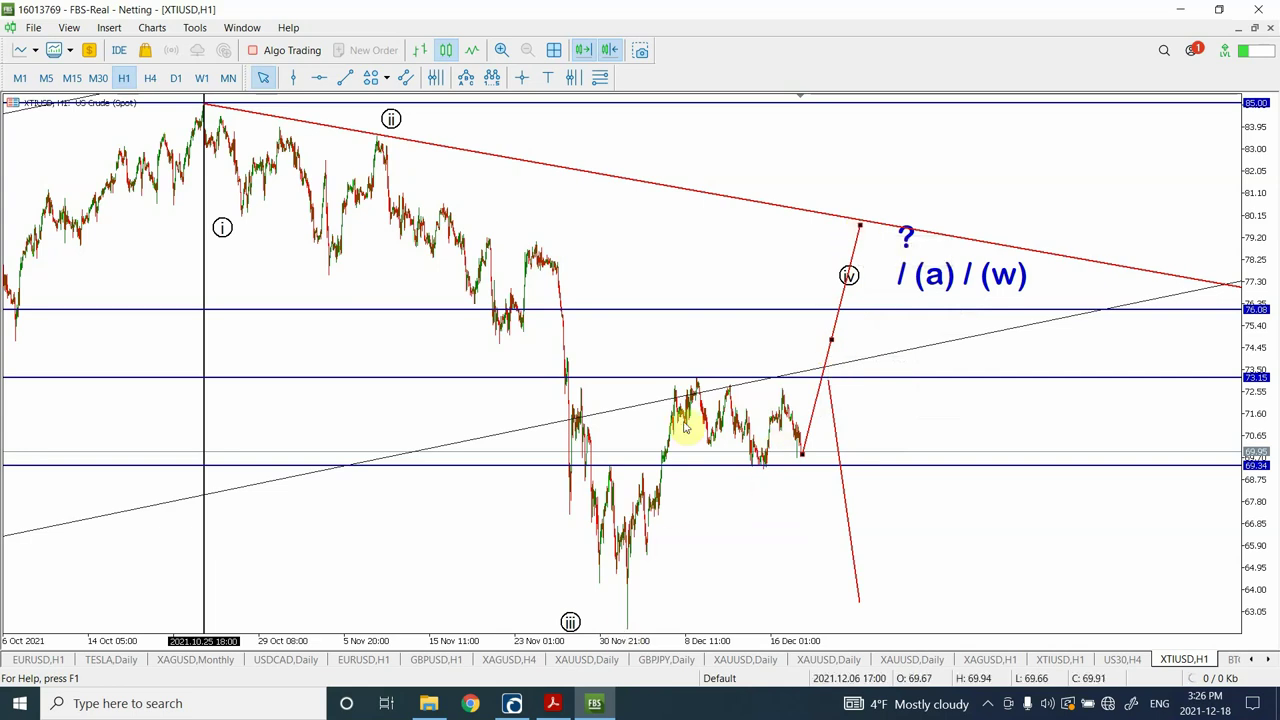
- Fine-tune the rising projection line's upper end so it meets the descending red trendline at about 80
{"action": "mouse_move", "coordinate": [761, 452]}
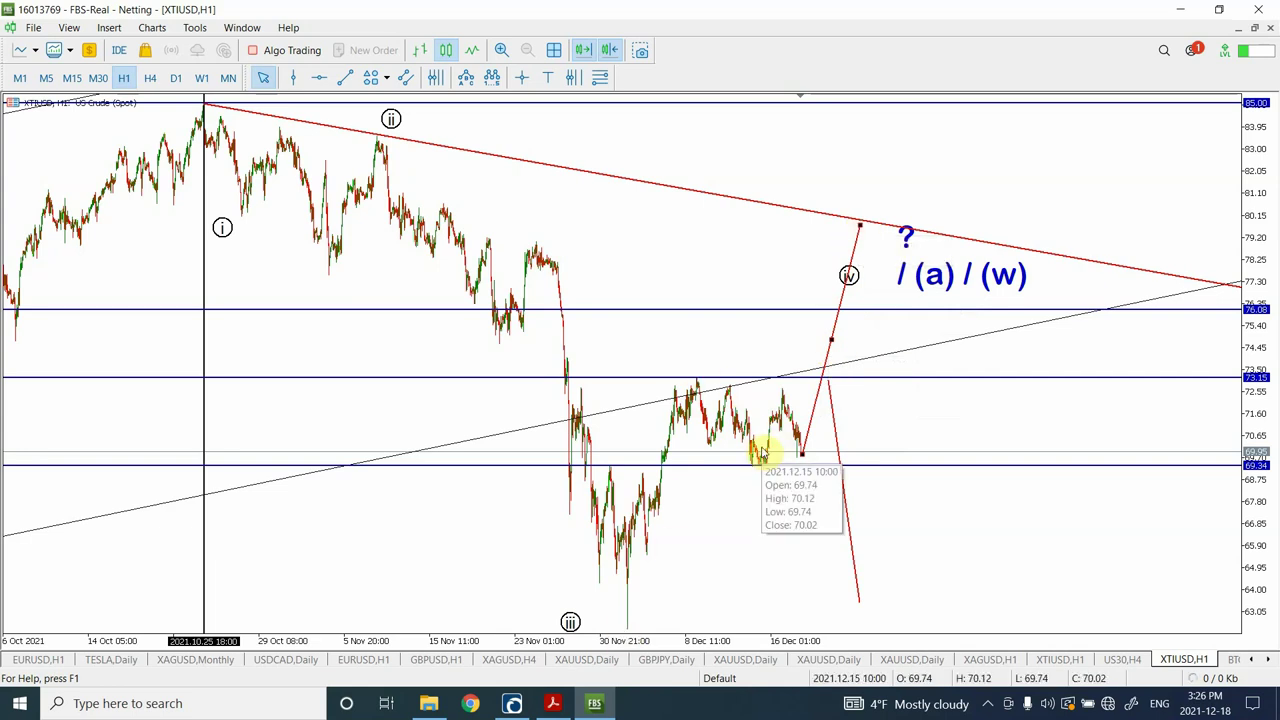
{"action": "left_click", "coordinate": [862, 230]}
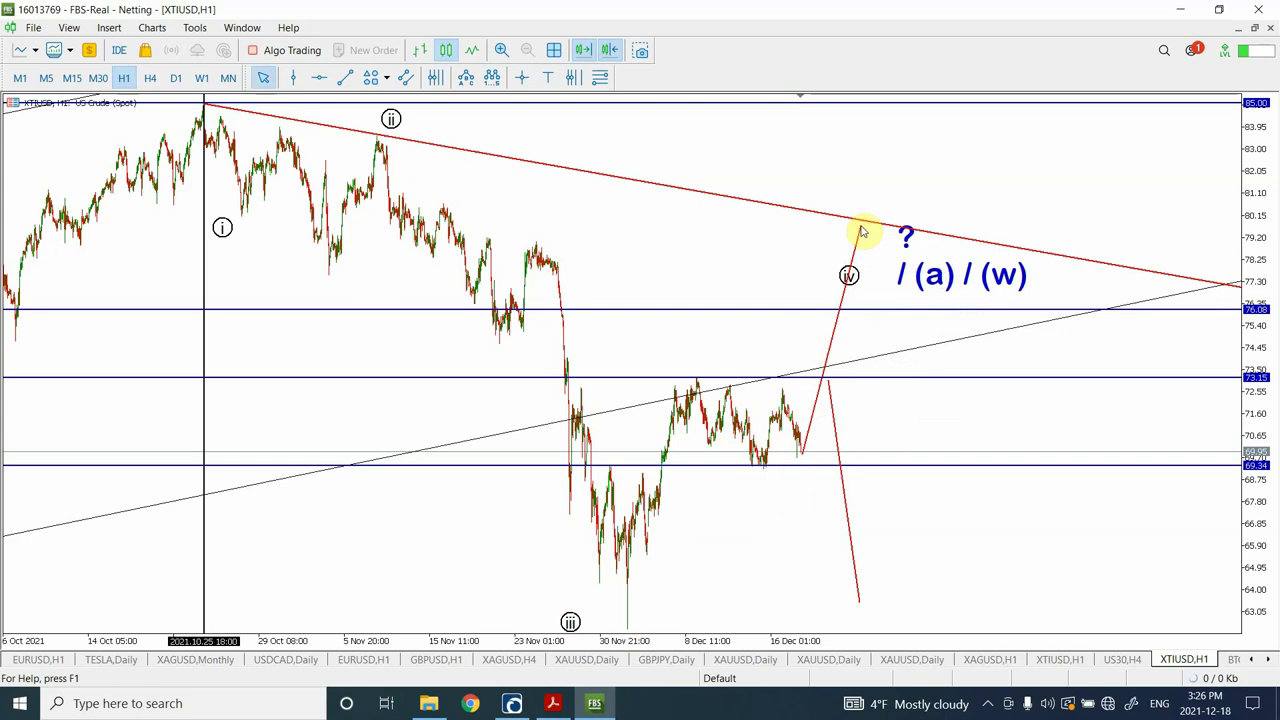
{"action": "left_click", "coordinate": [860, 232]}
{"action": "left_click_drag", "start_coordinate": [862, 232], "coordinate": [854, 244]}
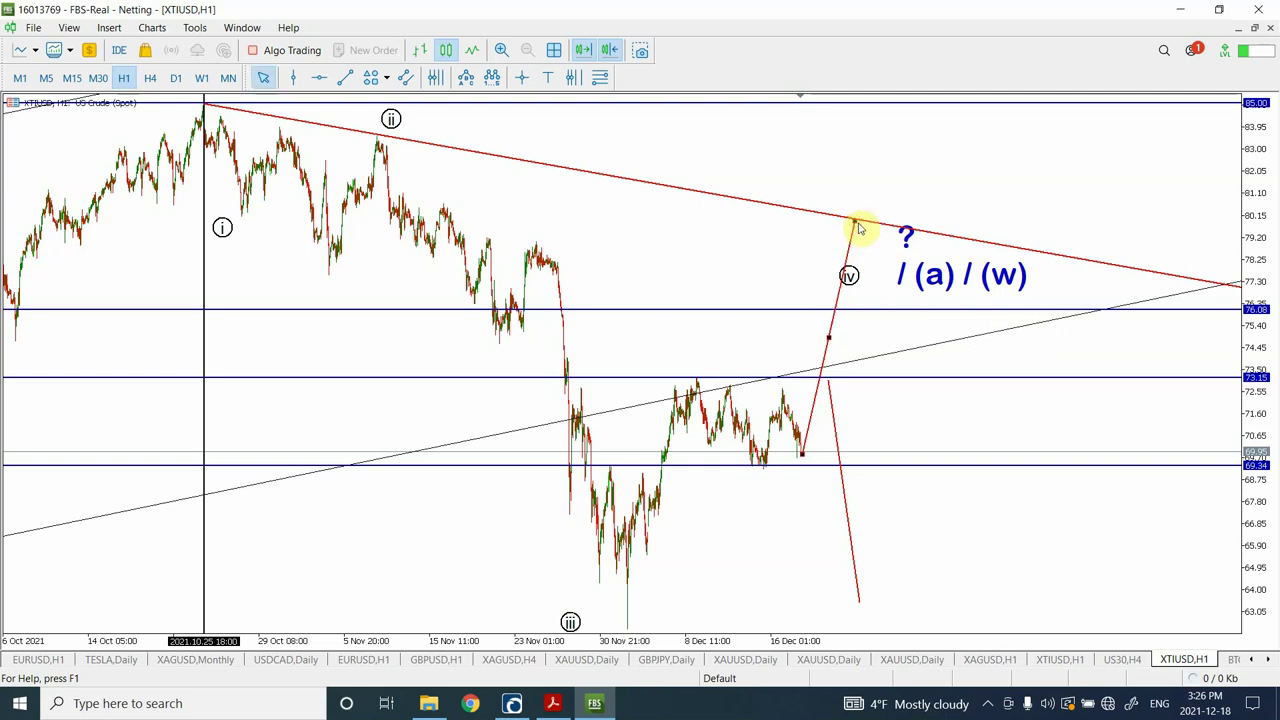
{"action": "left_click", "coordinate": [856, 222]}
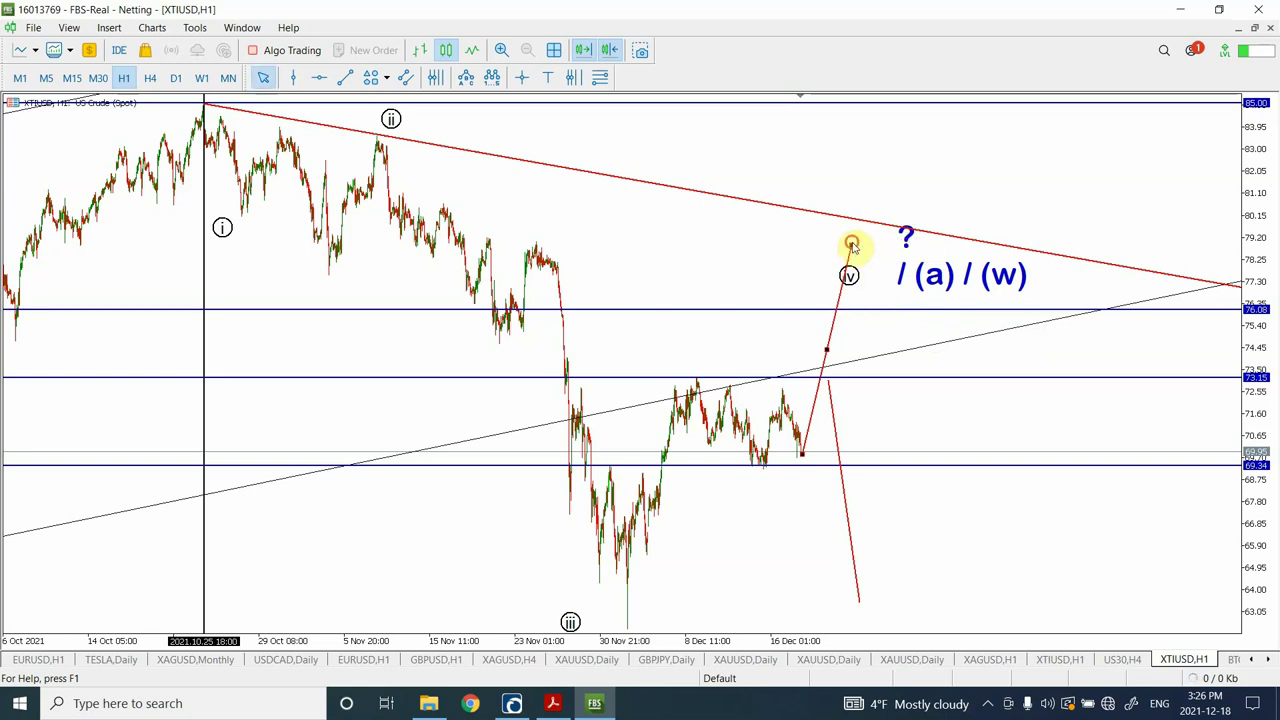
{"action": "left_click_drag", "start_coordinate": [852, 229], "coordinate": [854, 222]}
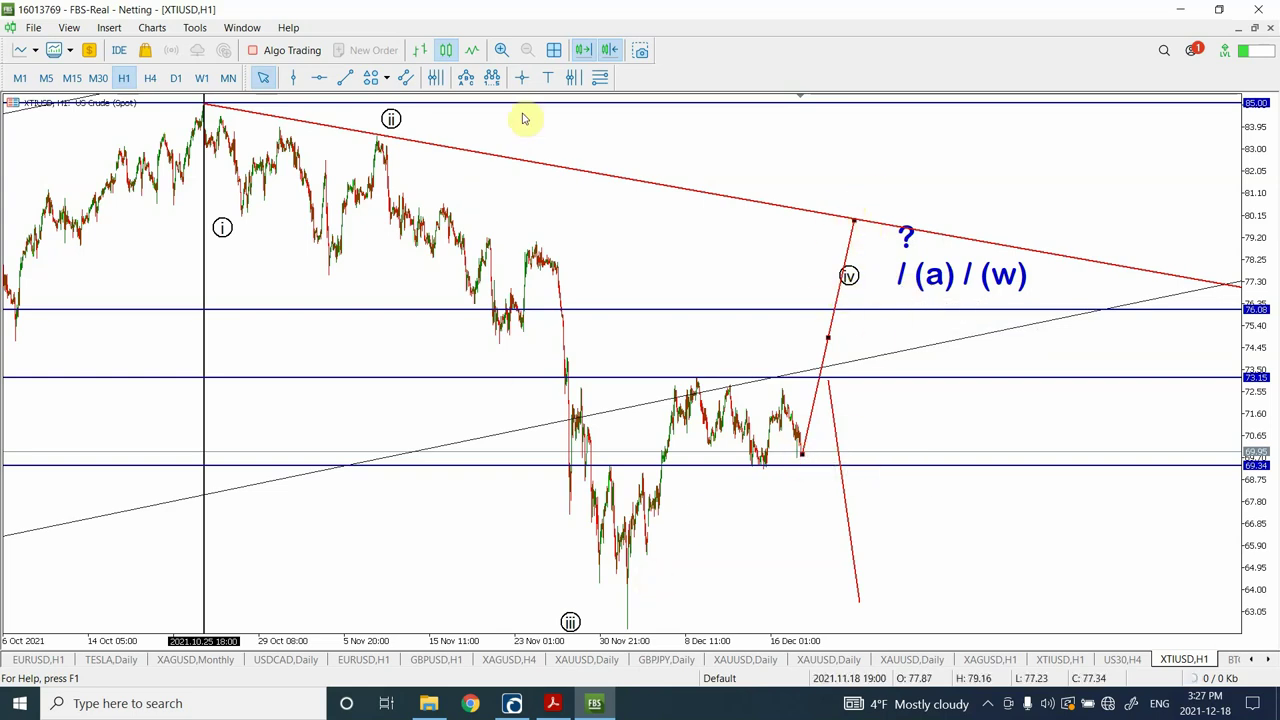
- Show XTIUSD on the H4 timeframe and delete the retracement levels spanning the 85.00 high to the wave iii low
{"action": "left_click", "coordinate": [150, 77]}
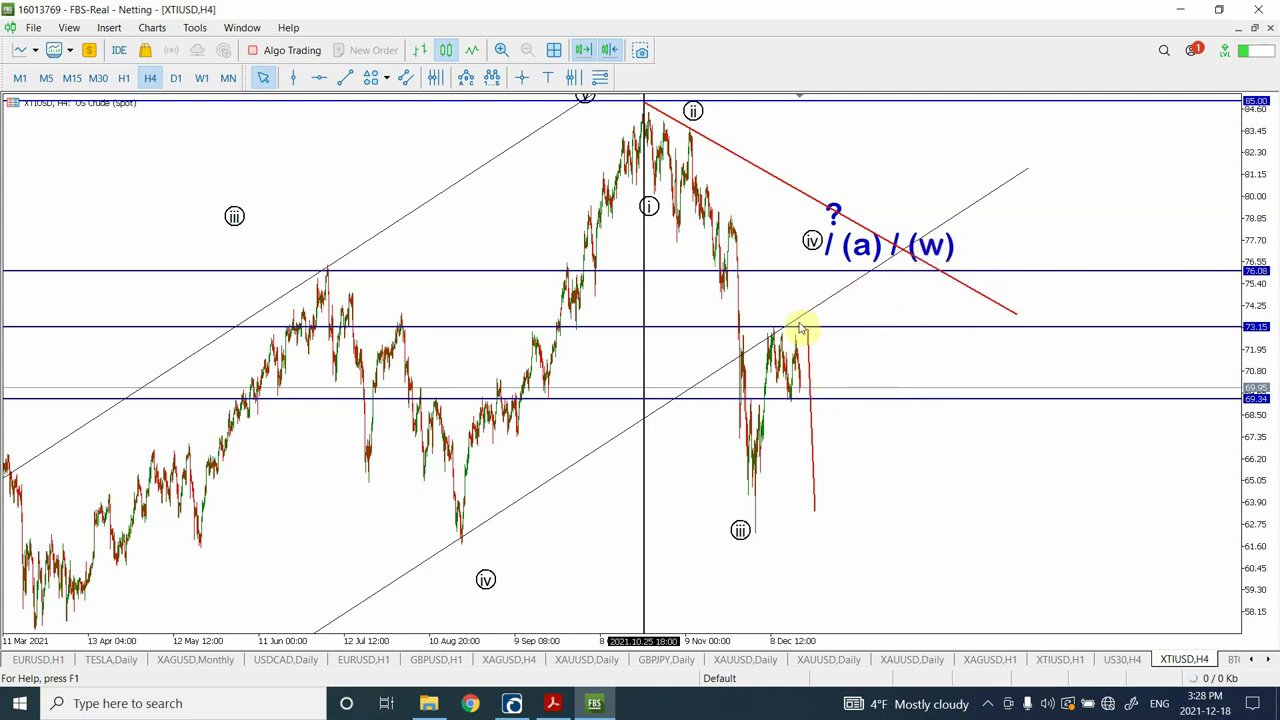
{"action": "left_click", "coordinate": [502, 51]}
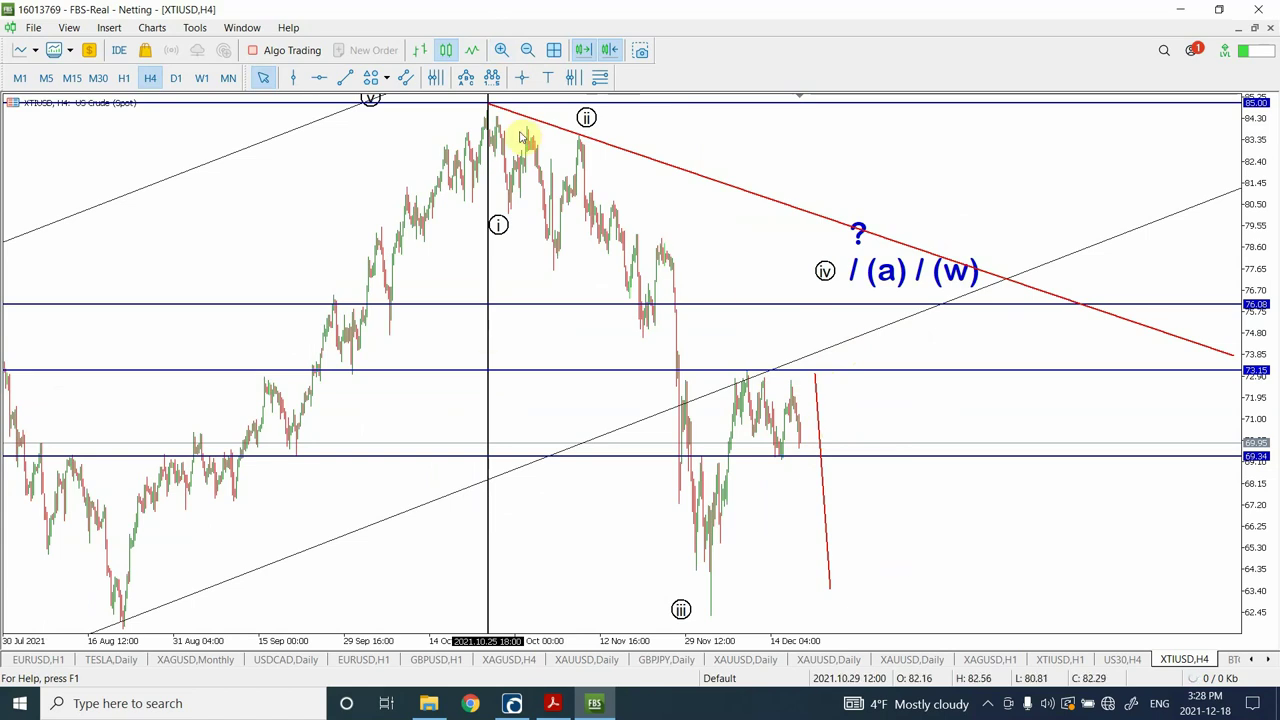
{"action": "left_click", "coordinate": [528, 50]}
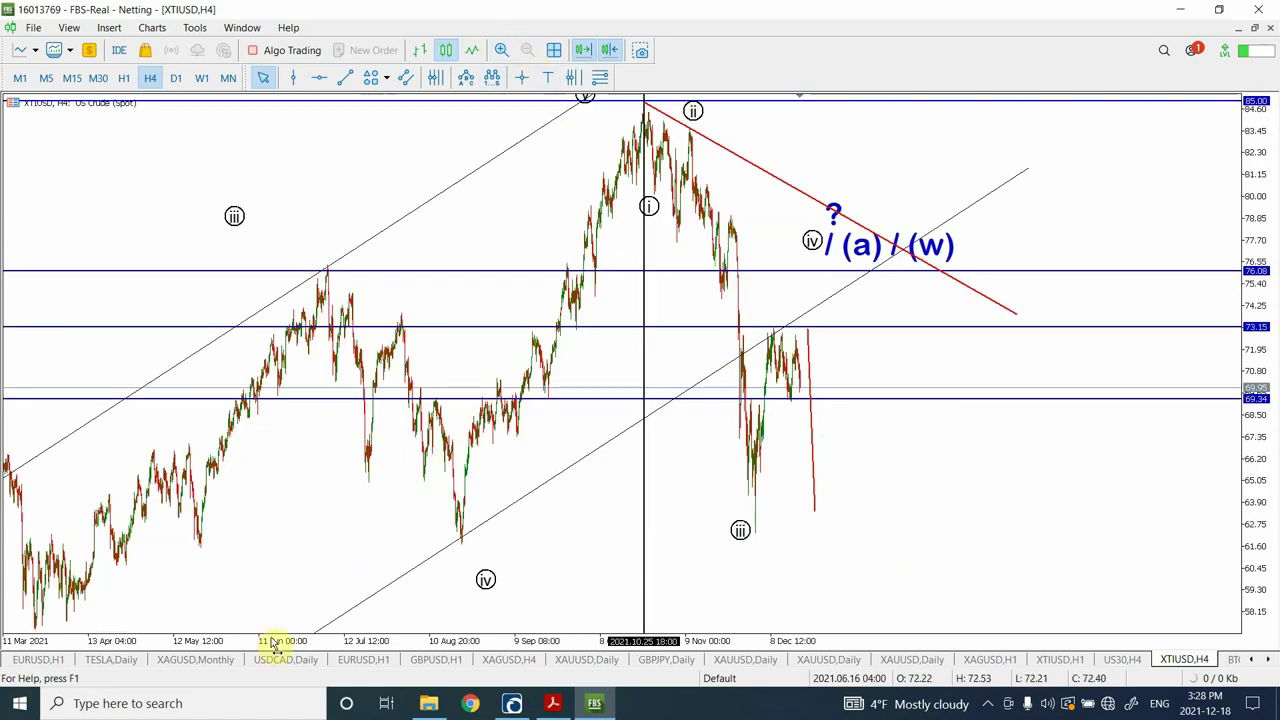
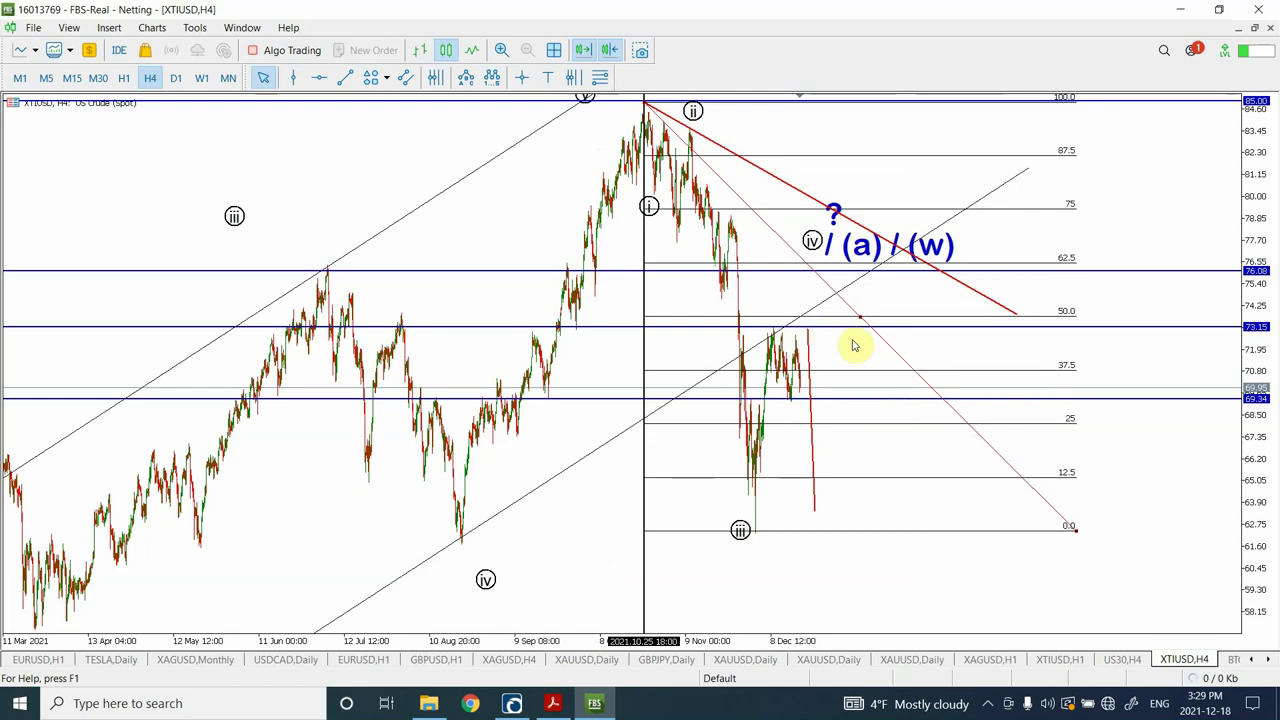
{"action": "key", "text": "Delete"}
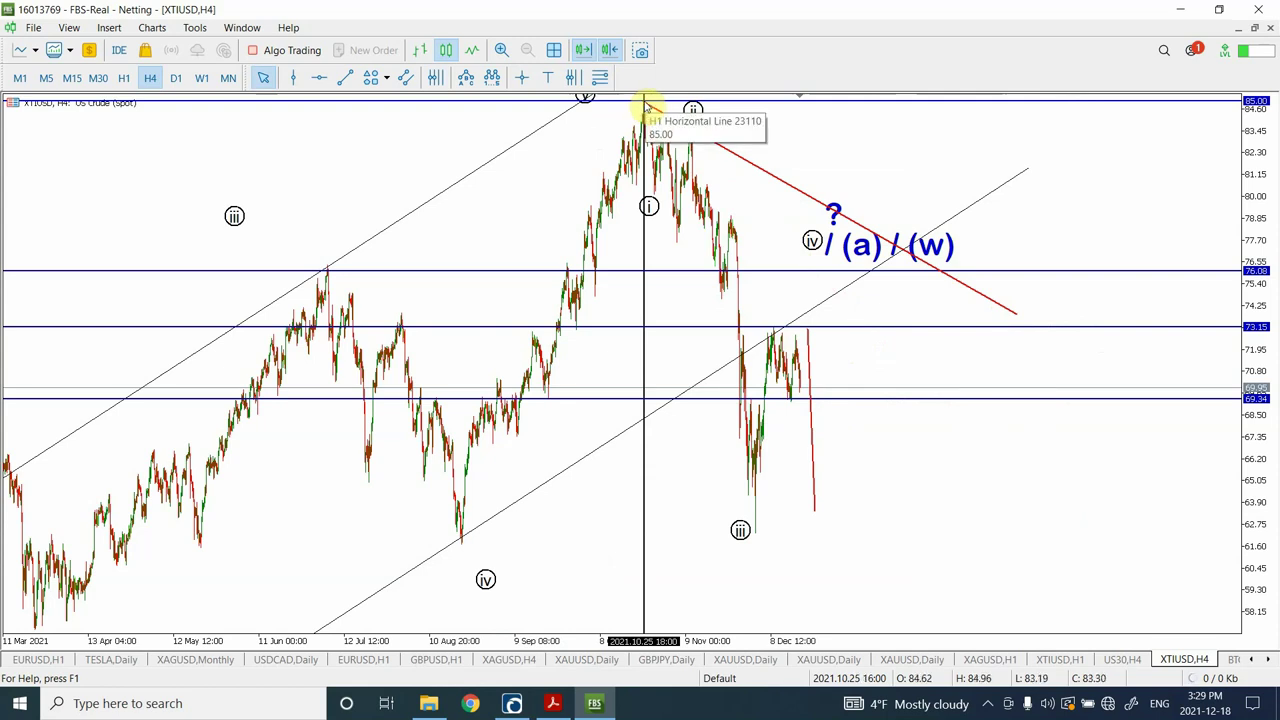
- Draw a second, steeper falling trendline from the 85.00 high past the late-November peak, ending at about 63.5
{"action": "left_click_drag", "start_coordinate": [715, 145], "coordinate": [645, 101]}
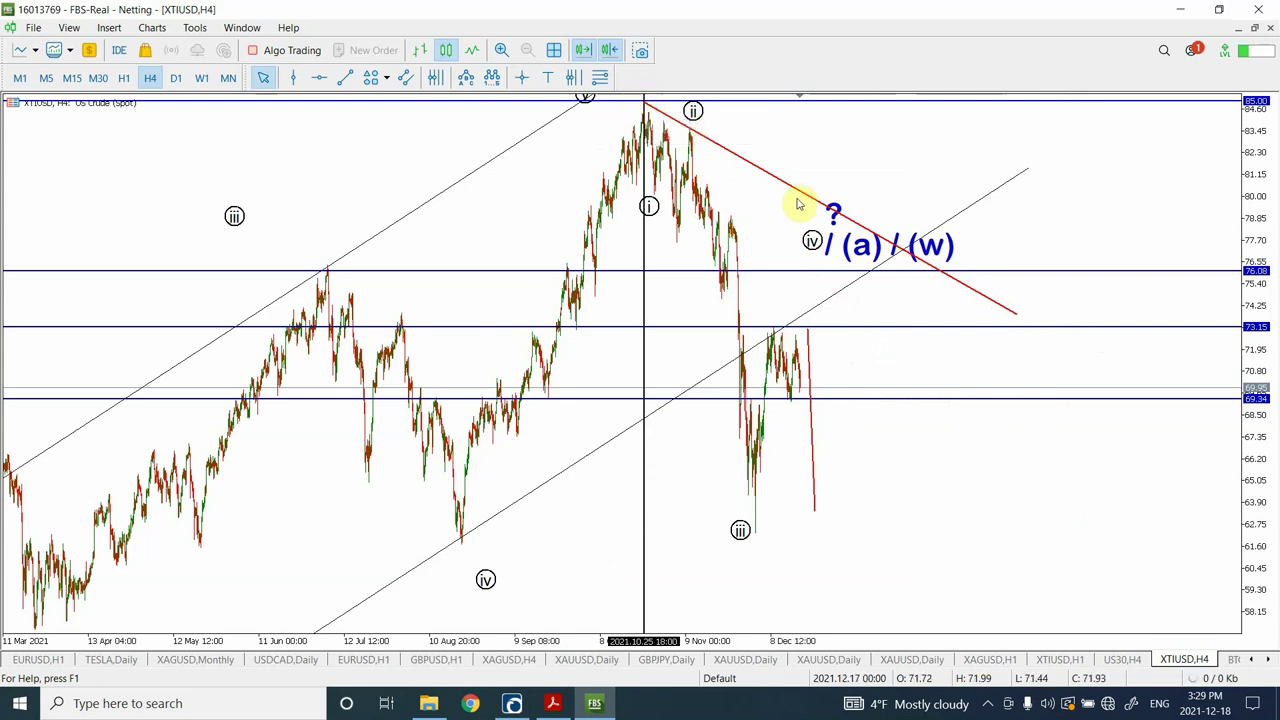
{"action": "left_click", "coordinate": [345, 79]}
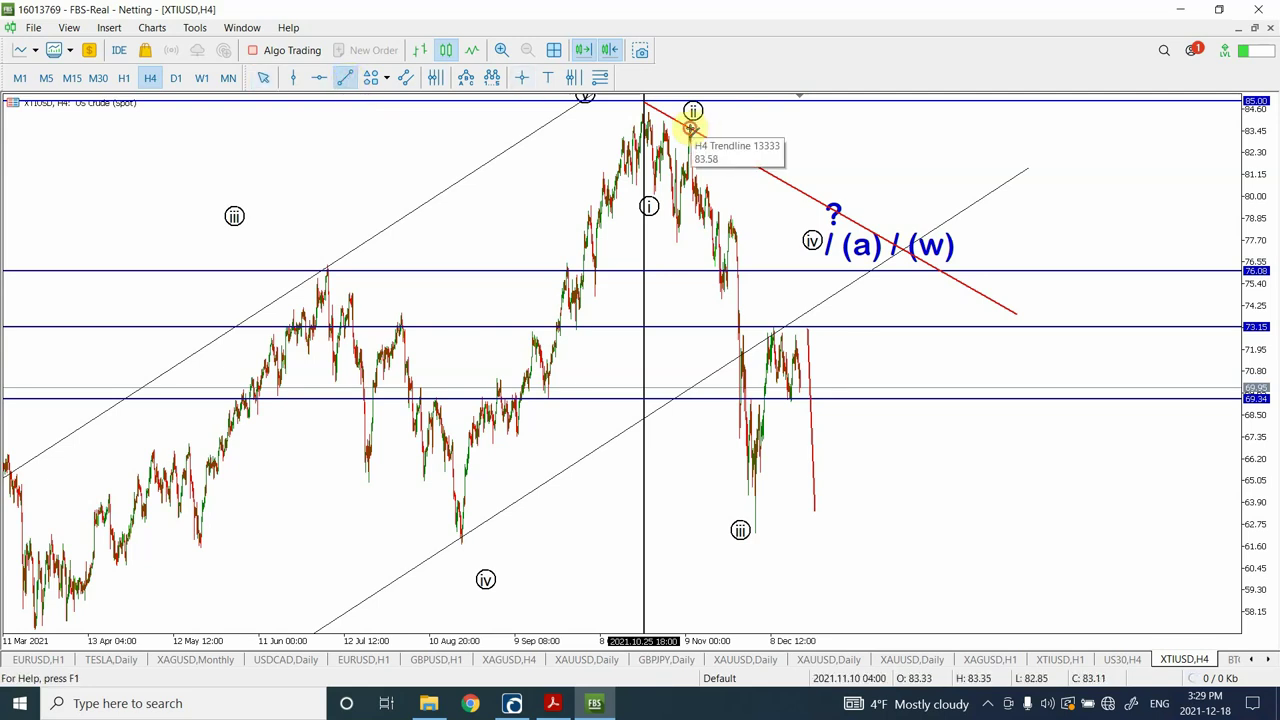
{"action": "left_click_drag", "start_coordinate": [690, 128], "coordinate": [862, 495]}
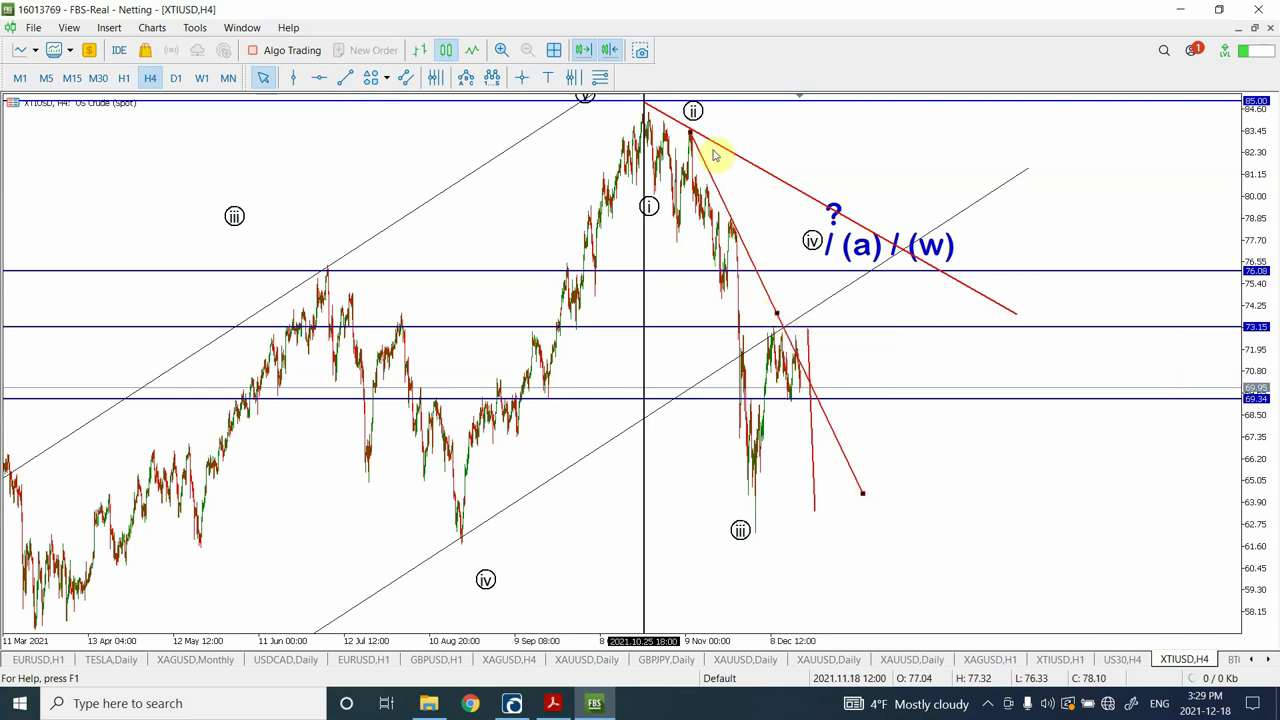
{"action": "left_click_drag", "start_coordinate": [689, 134], "coordinate": [646, 102]}
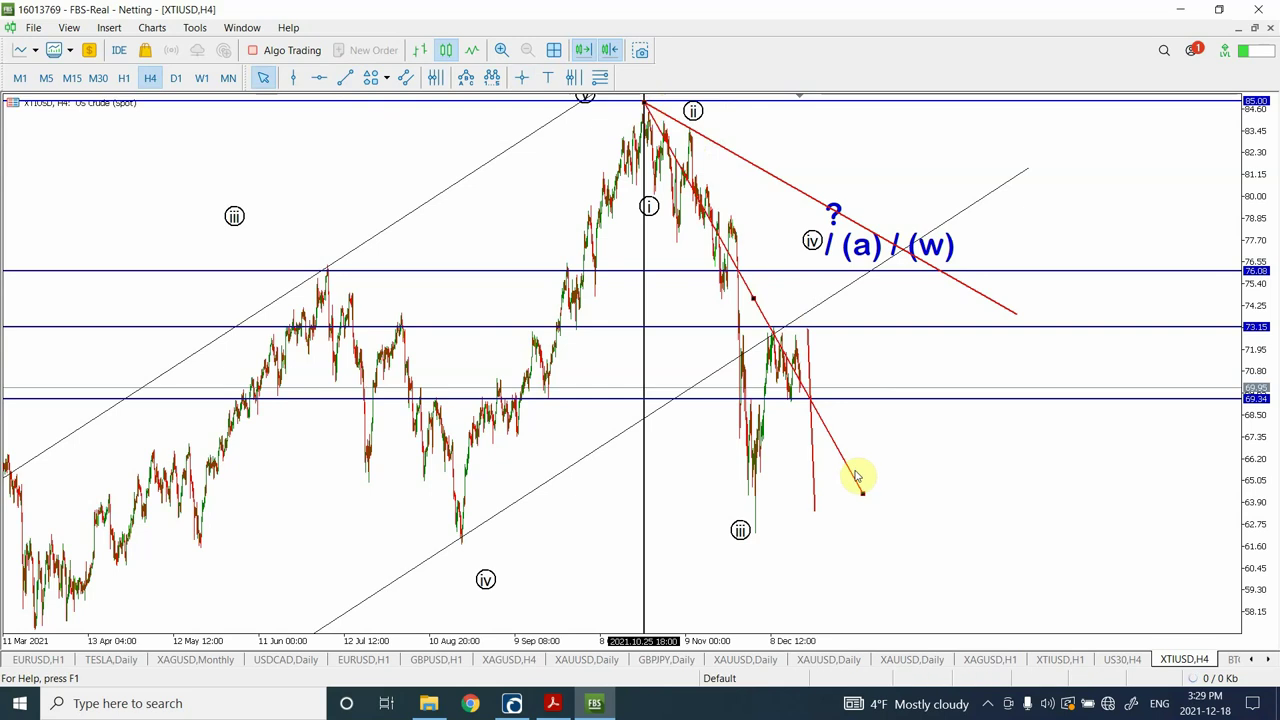
{"action": "left_click_drag", "start_coordinate": [862, 493], "coordinate": [960, 513]}
{"action": "left_click", "coordinate": [728, 206]}
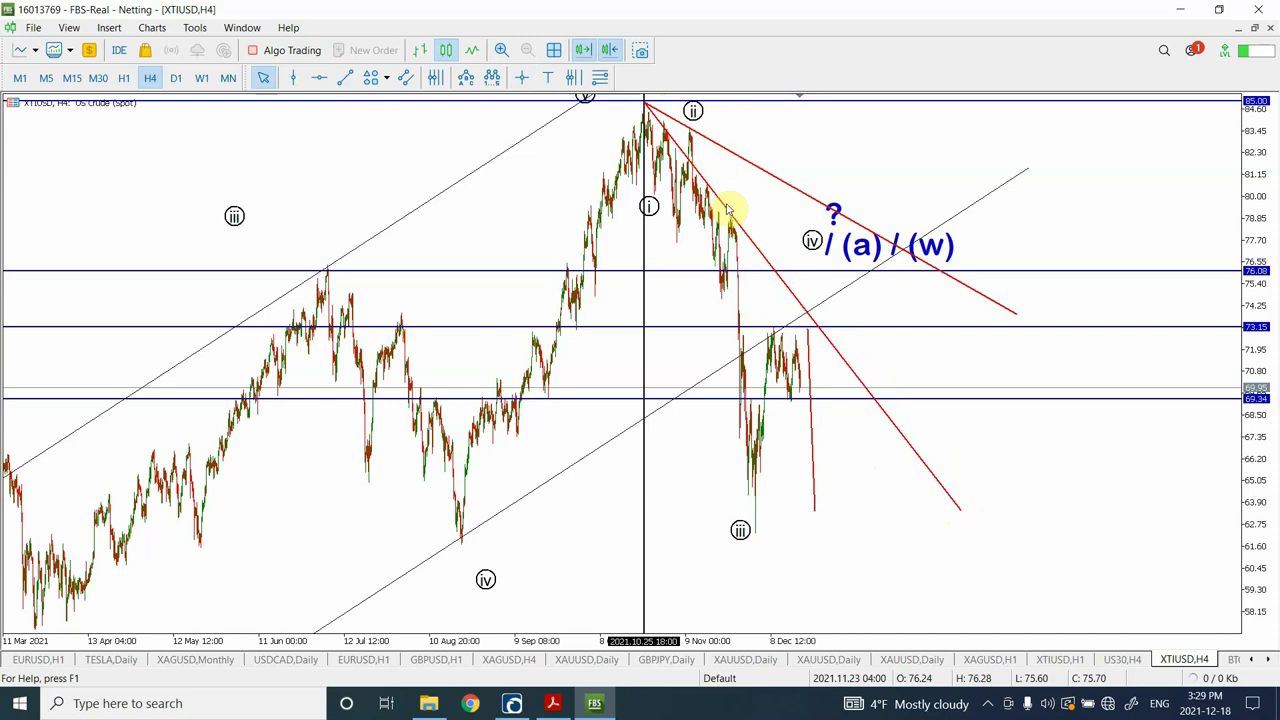